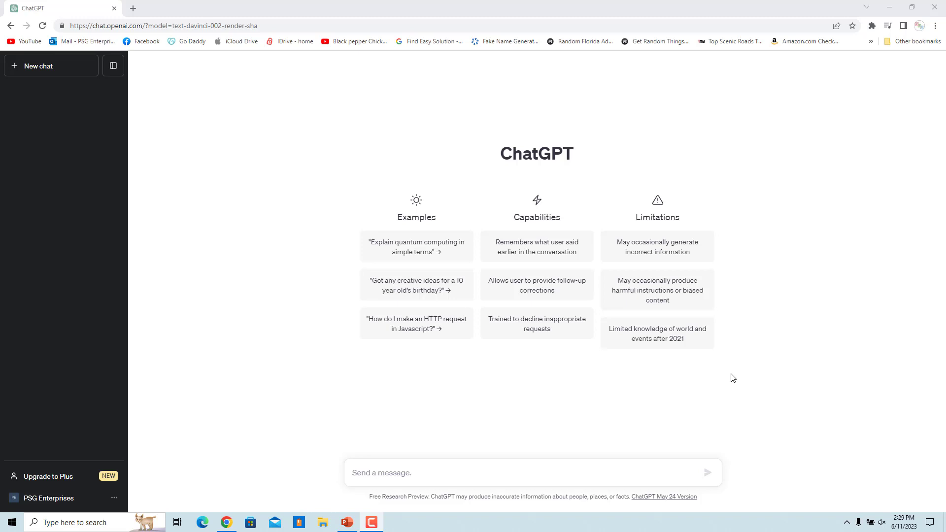
Ask ChatGPT 'Who won FIFA cup in 2022'.
{"action": "left_click", "coordinate": [502, 462]}
{"action": "type", "text": "Who won FIFA cup in 2022"}
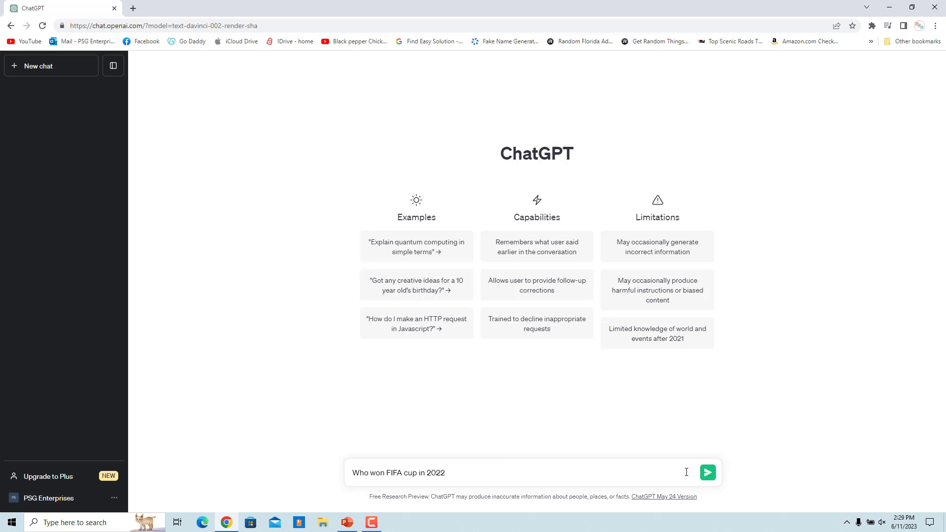
{"action": "left_click", "coordinate": [707, 474]}
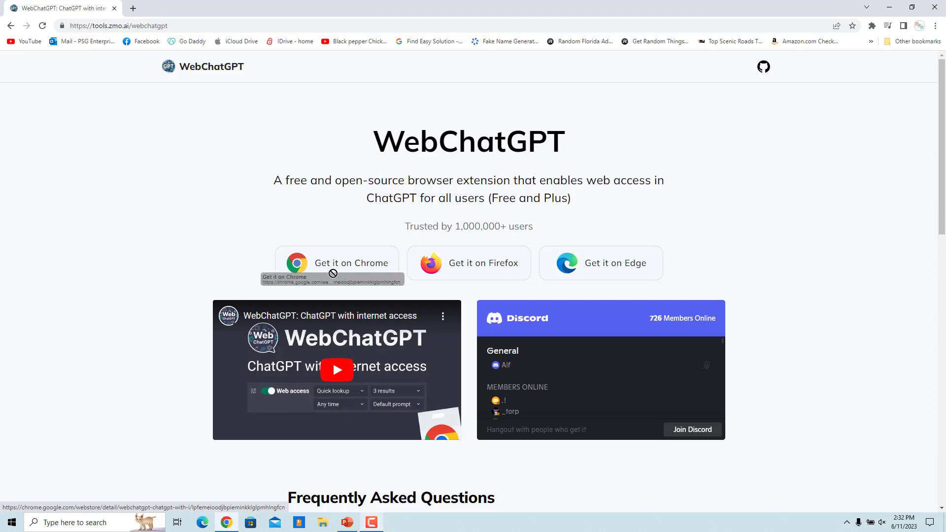
Open the WebChatGPT extension's Edge, Firefox and Chrome store pages from its website.
{"action": "left_click", "coordinate": [615, 268]}
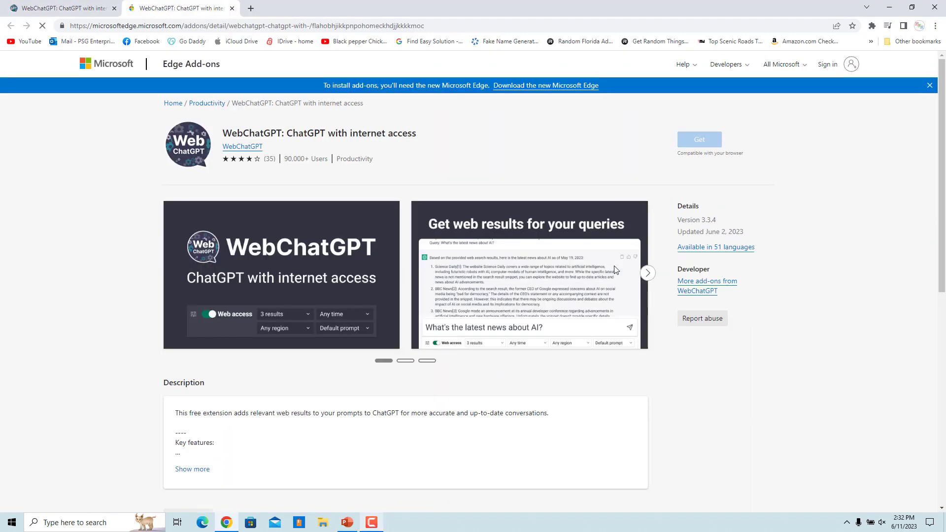
{"action": "key", "text": "ctrl+shift+Tab"}
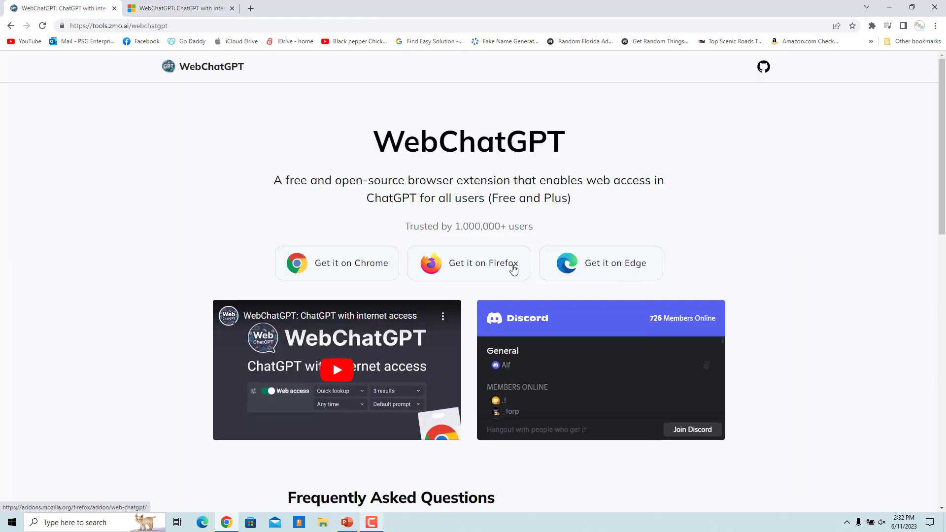
{"action": "left_click", "coordinate": [514, 268]}
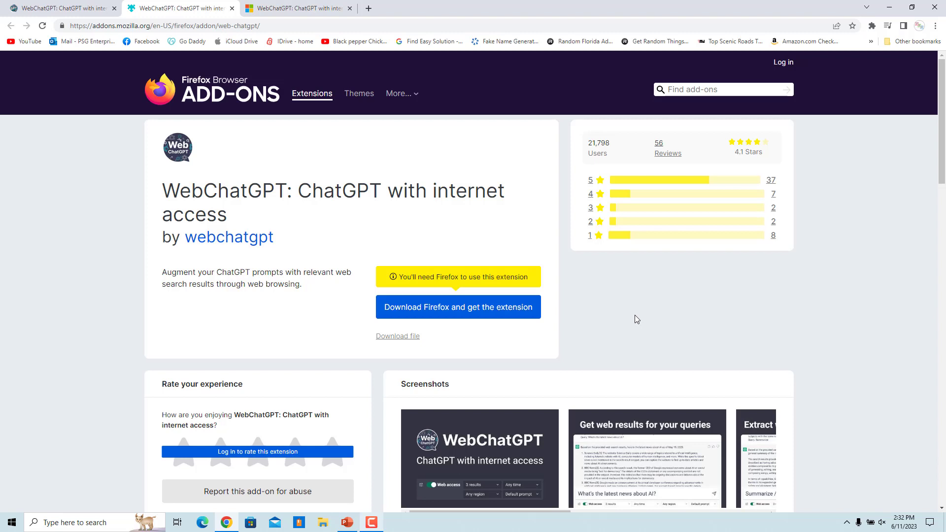
{"action": "key", "text": "ctrl+shift+Tab"}
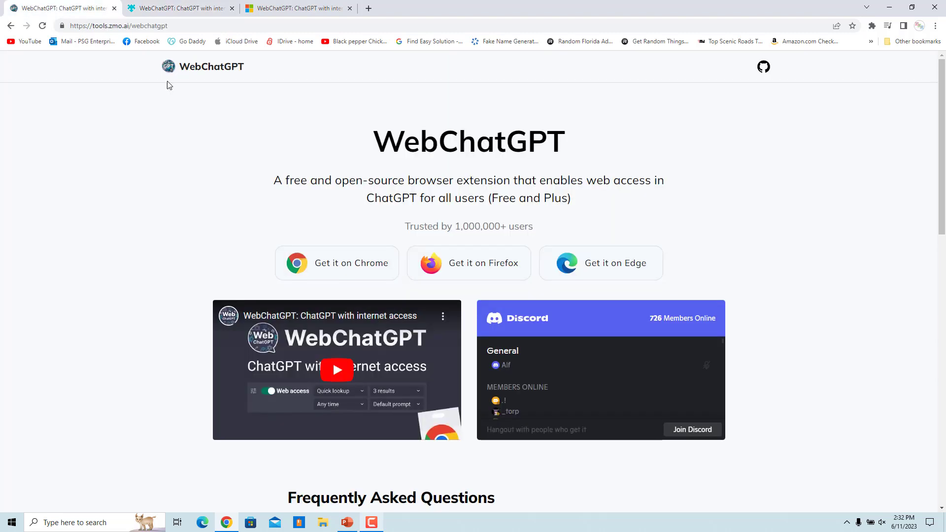
{"action": "left_click", "coordinate": [364, 266]}
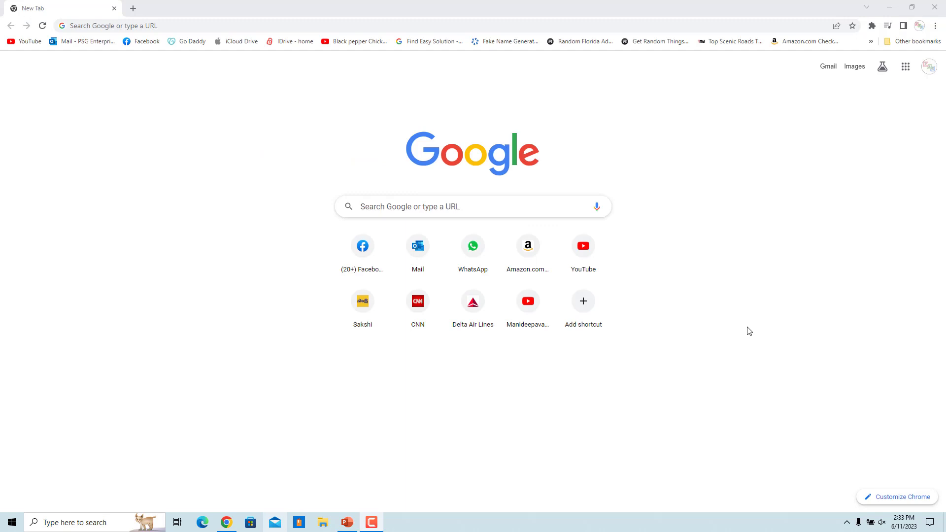
Go to the Chrome Web Store and search for 'webchatgpt'.
{"action": "left_click", "coordinate": [934, 29]}
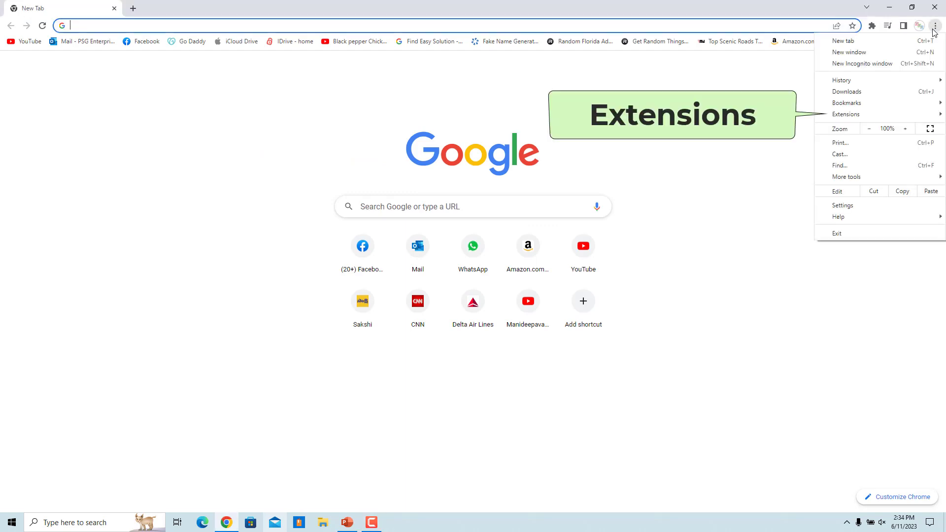
{"action": "mouse_move", "coordinate": [856, 115]}
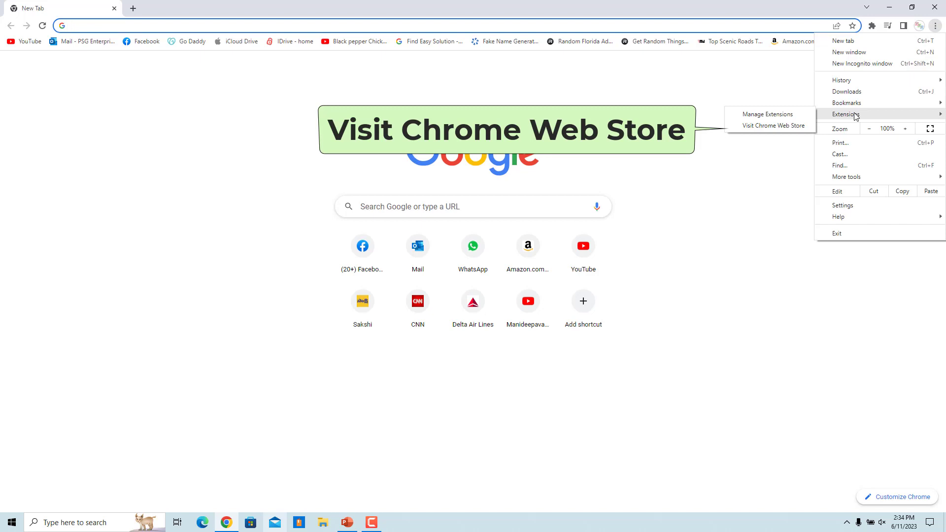
{"action": "left_click", "coordinate": [777, 126]}
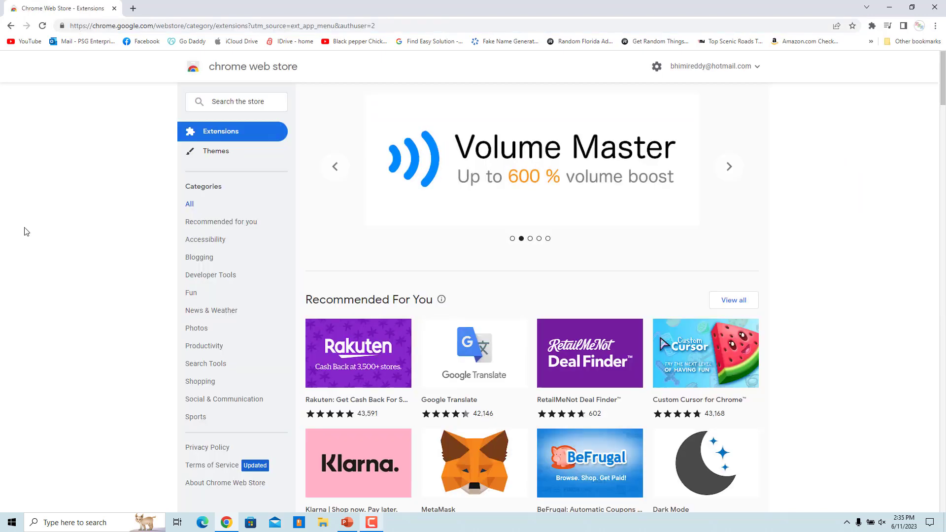
{"action": "left_click", "coordinate": [227, 101]}
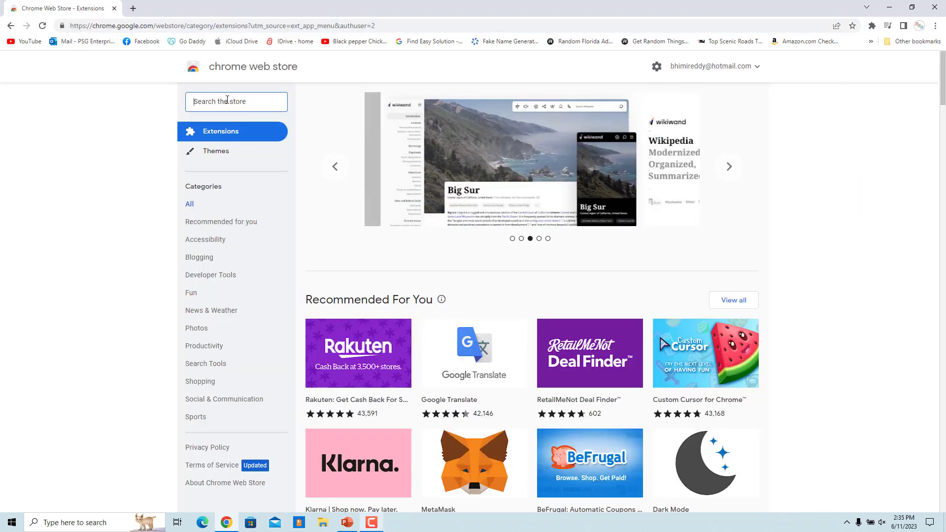
{"action": "type", "text": "webchatgpt"}
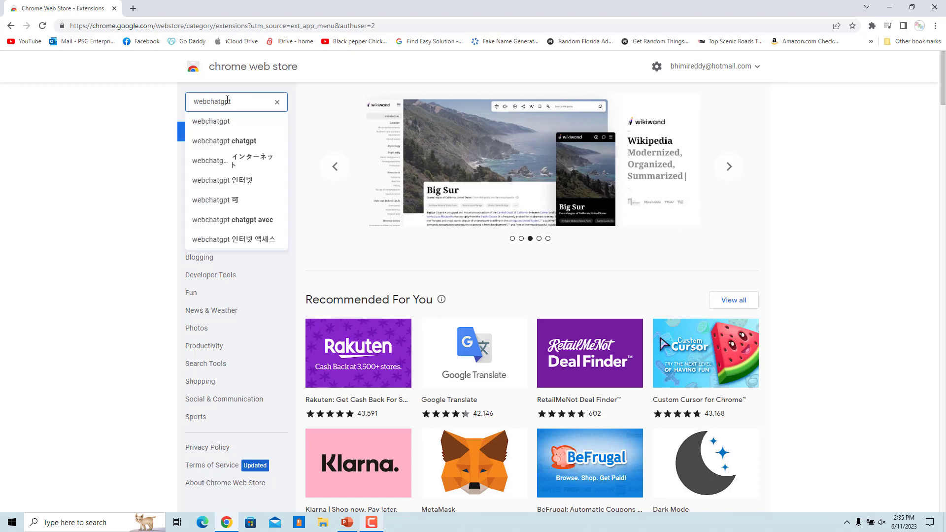
{"action": "key", "text": "Return"}
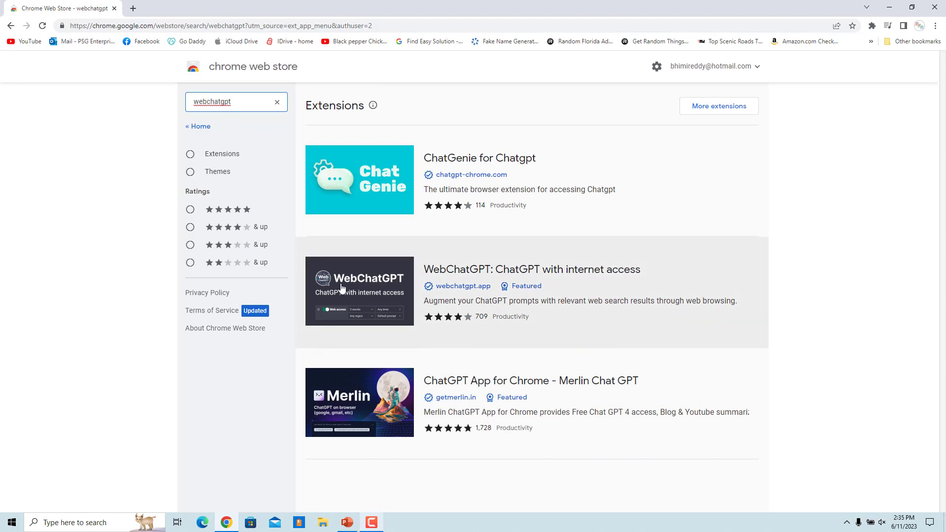
Add 'WebChatGPT: ChatGPT with internet access' to Chrome.
{"action": "left_click", "coordinate": [341, 288]}
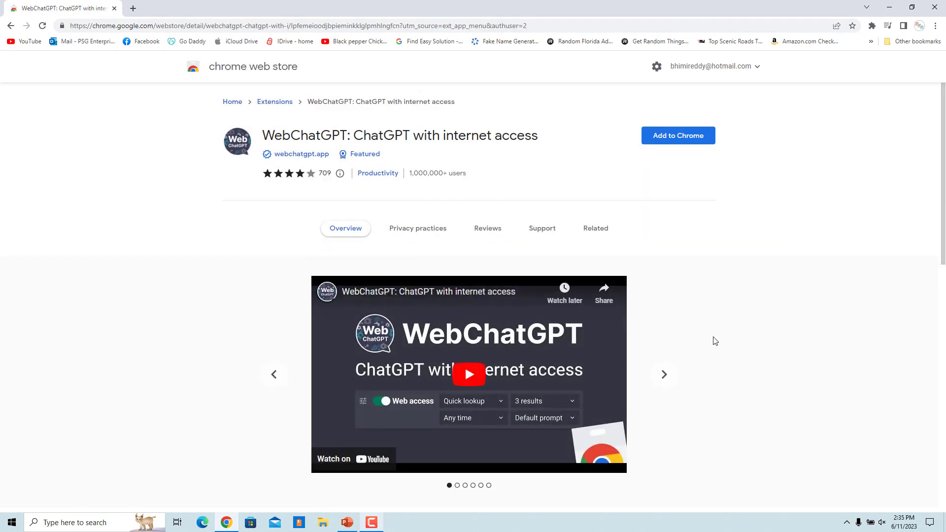
{"action": "left_click", "coordinate": [694, 137]}
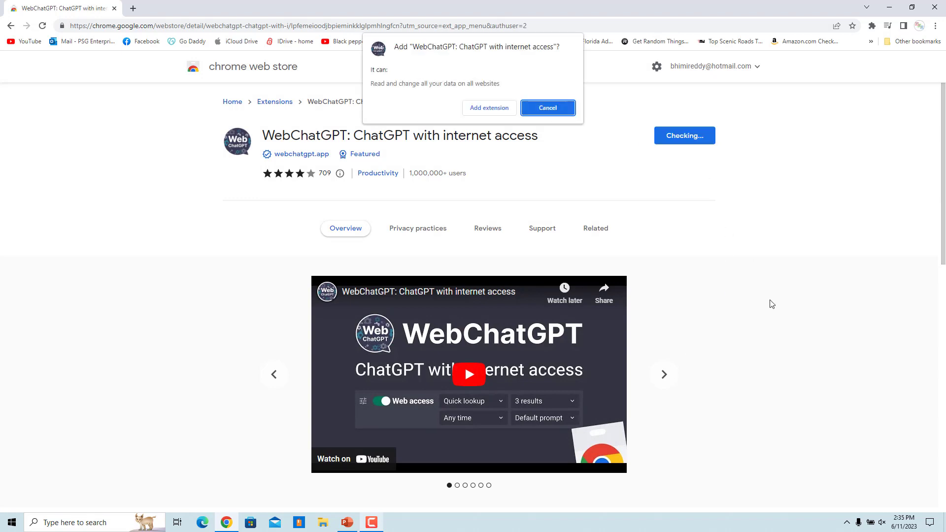
{"action": "left_click", "coordinate": [489, 112]}
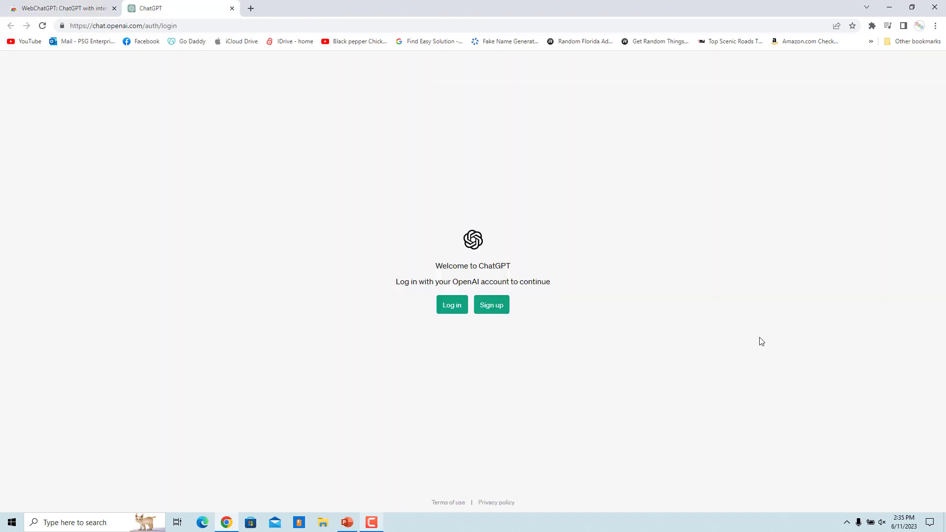
In a new window, pin WebChatGPT to the Chrome toolbar.
{"action": "key", "text": "ctrl+n"}
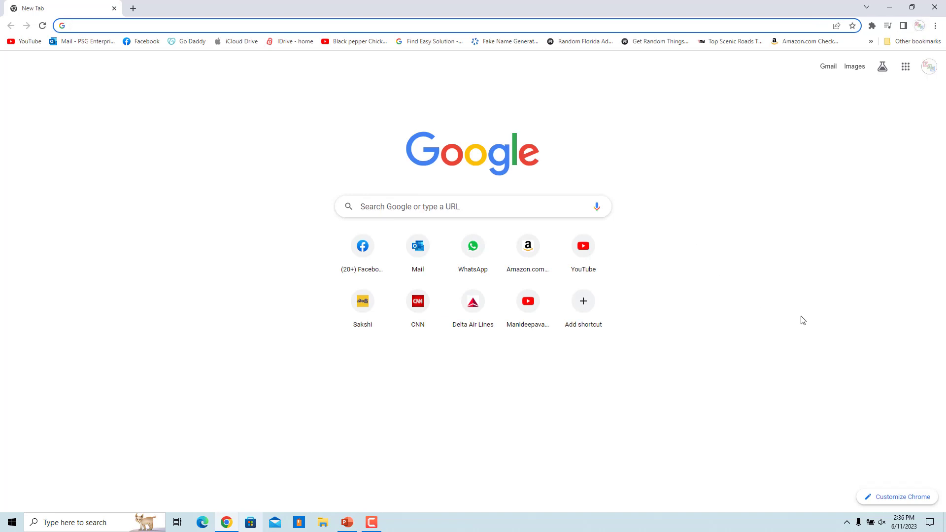
{"action": "left_click", "coordinate": [372, 523]}
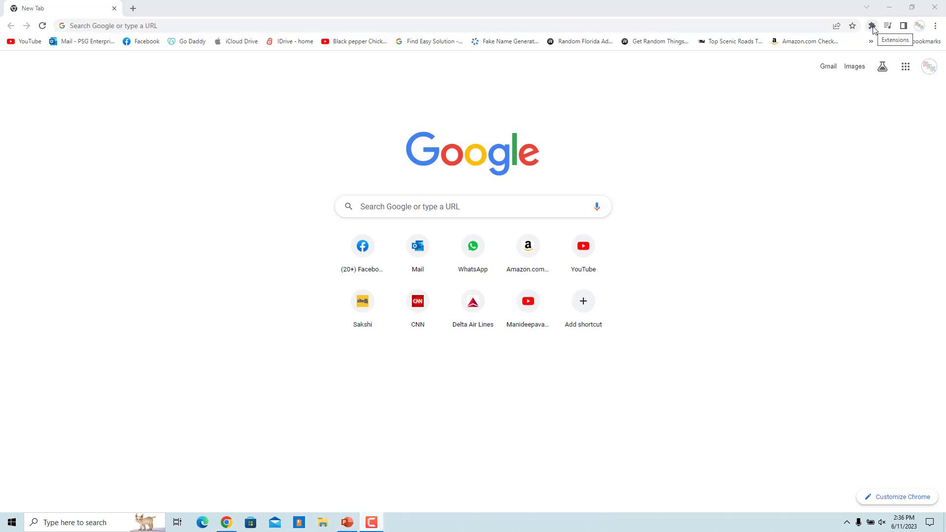
{"action": "left_click", "coordinate": [872, 27]}
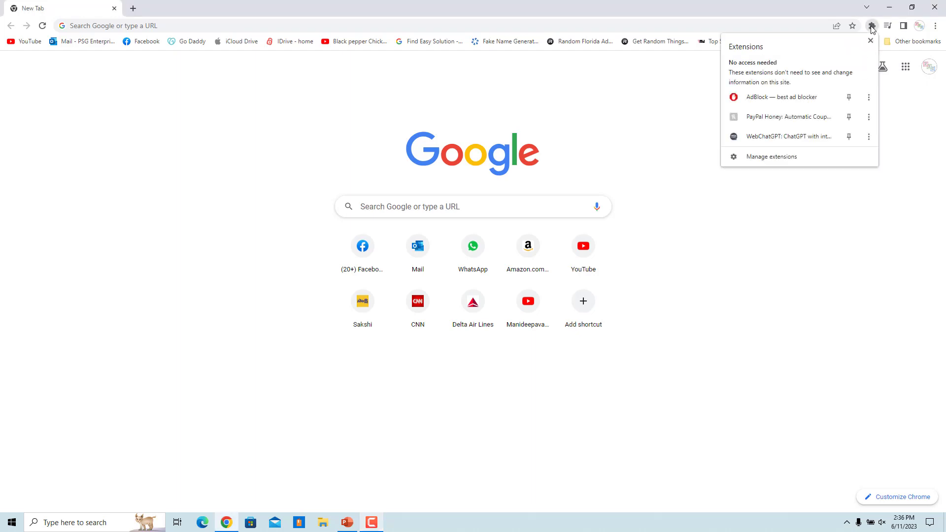
{"action": "left_click", "coordinate": [849, 137]}
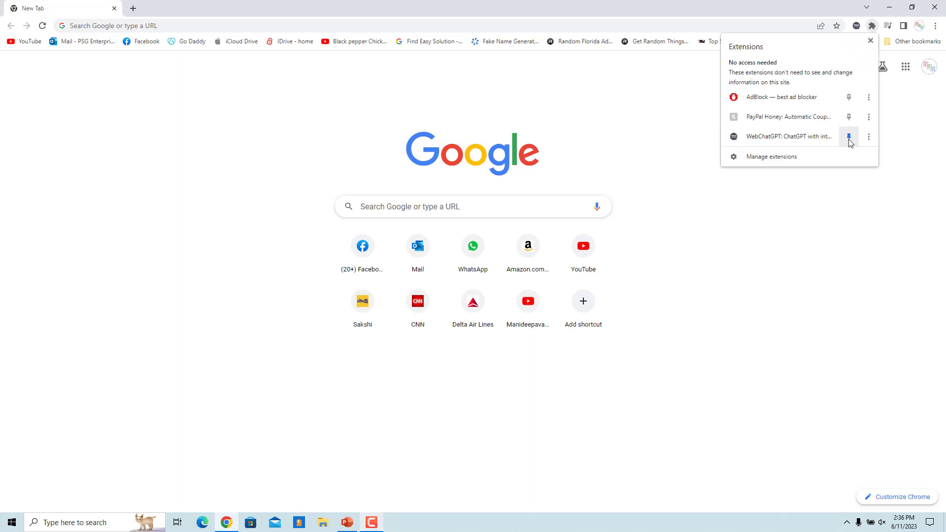
{"action": "left_click", "coordinate": [844, 226]}
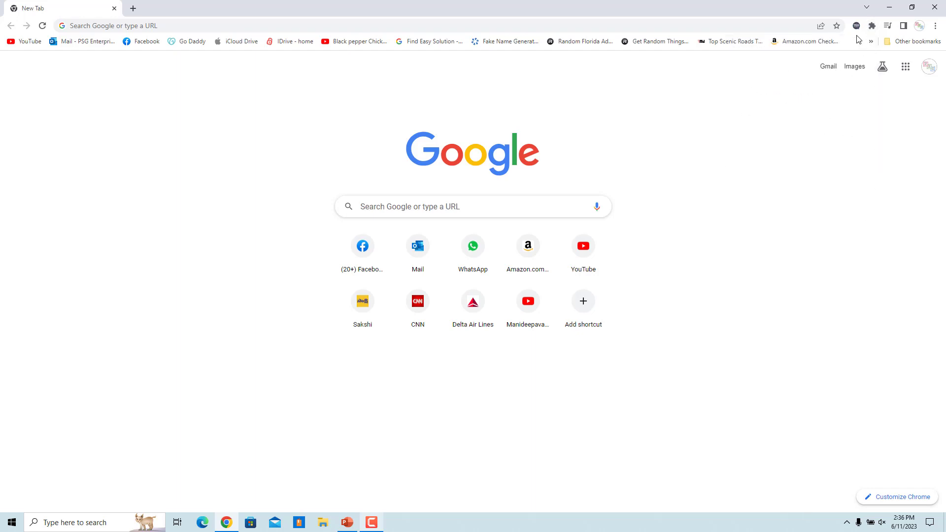
Launch ChatGPT from the WebChatGPT icon, close the spare tab and start logging in.
{"action": "left_click", "coordinate": [856, 27]}
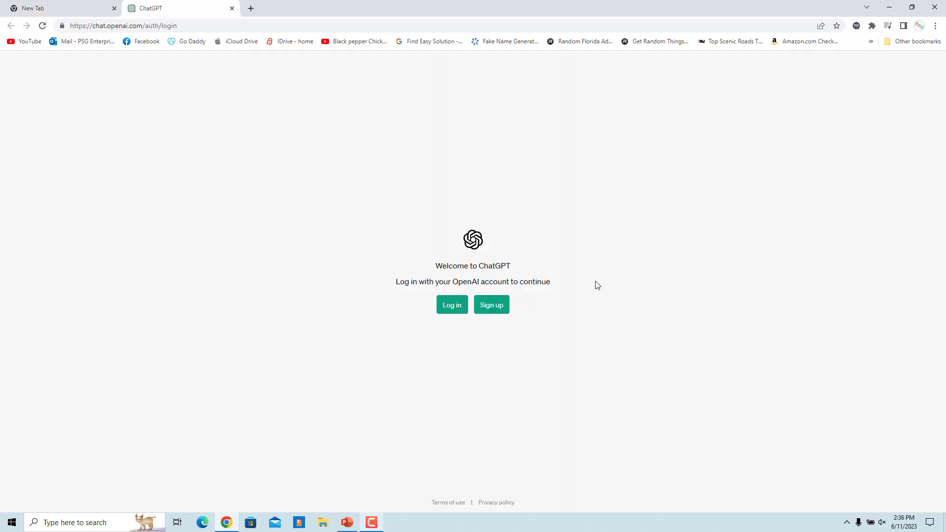
{"action": "left_click", "coordinate": [114, 9]}
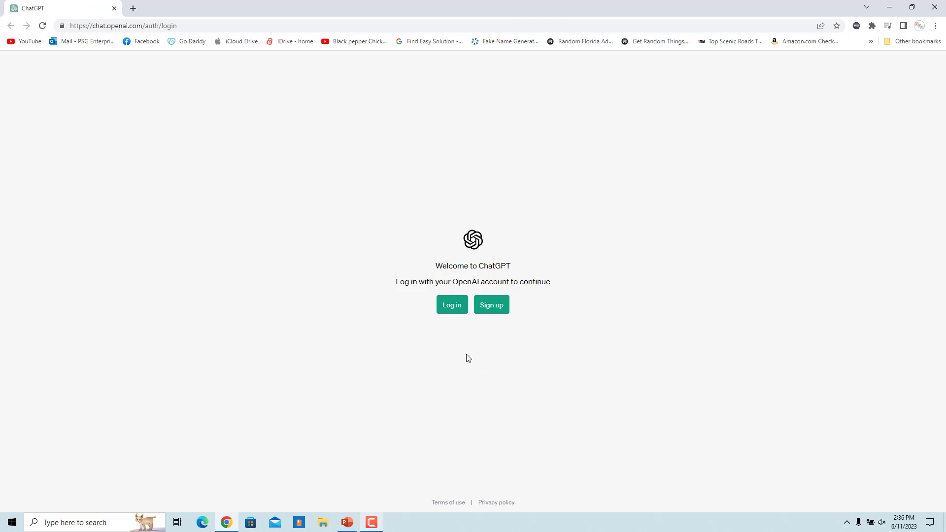
{"action": "left_click", "coordinate": [441, 306]}
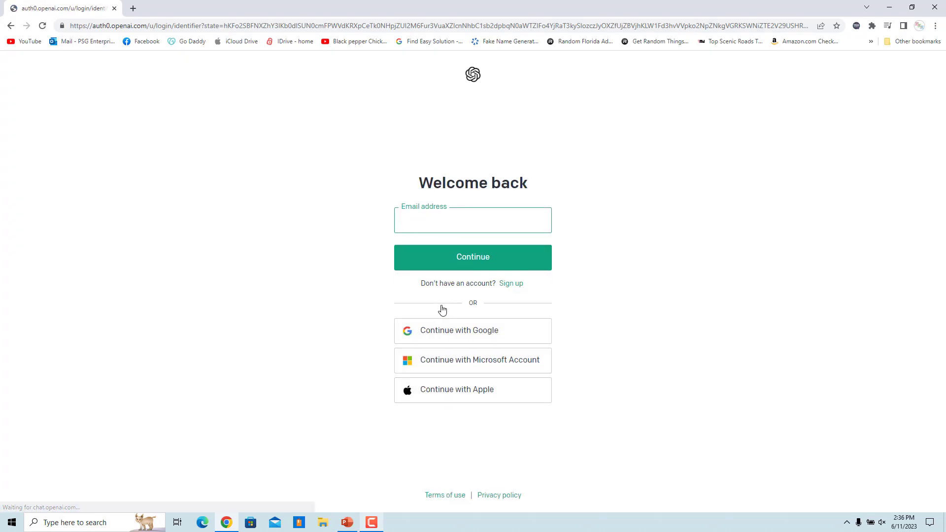
Sign in with a Microsoft account and paste the 2022 FIFA question again.
{"action": "left_click", "coordinate": [469, 362]}
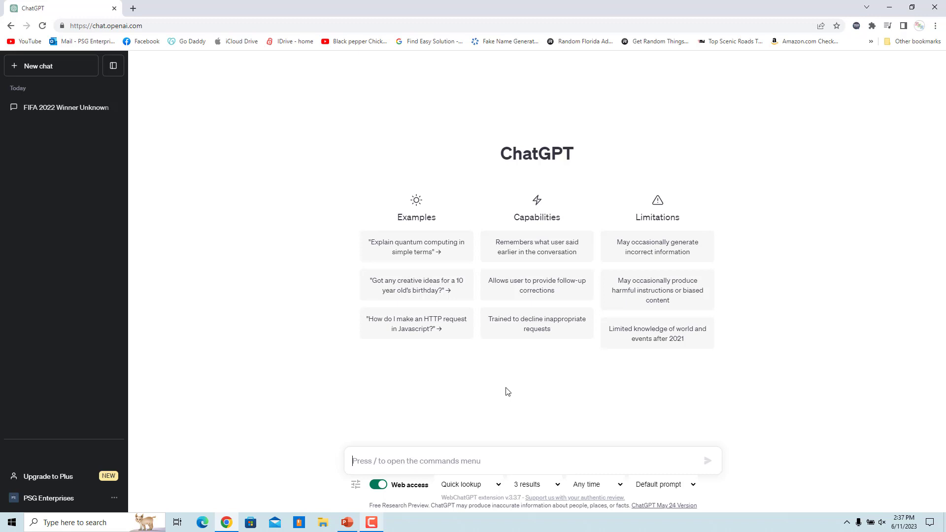
{"action": "type", "text": "Who won FIFA cup in 2022"}
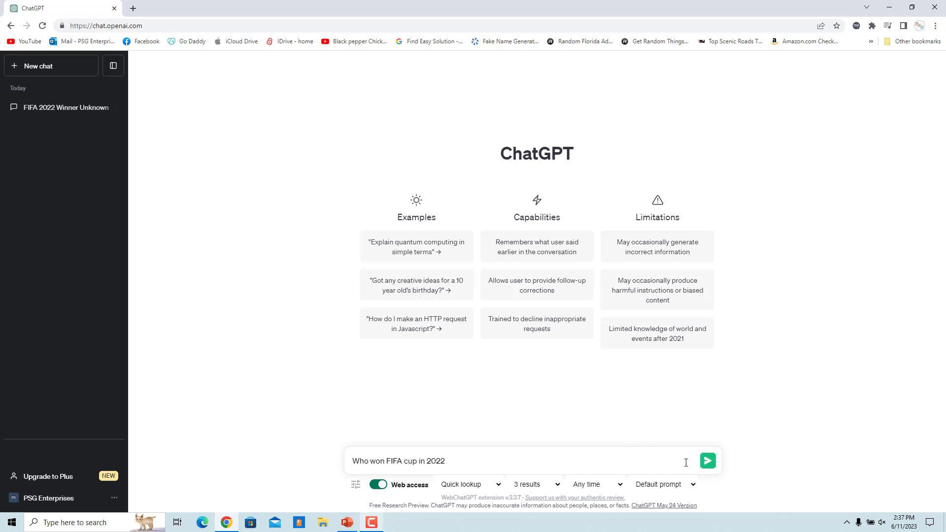
Send the FIFA 2022 question with web access and review the answer naming Argentina.
{"action": "left_click", "coordinate": [708, 461]}
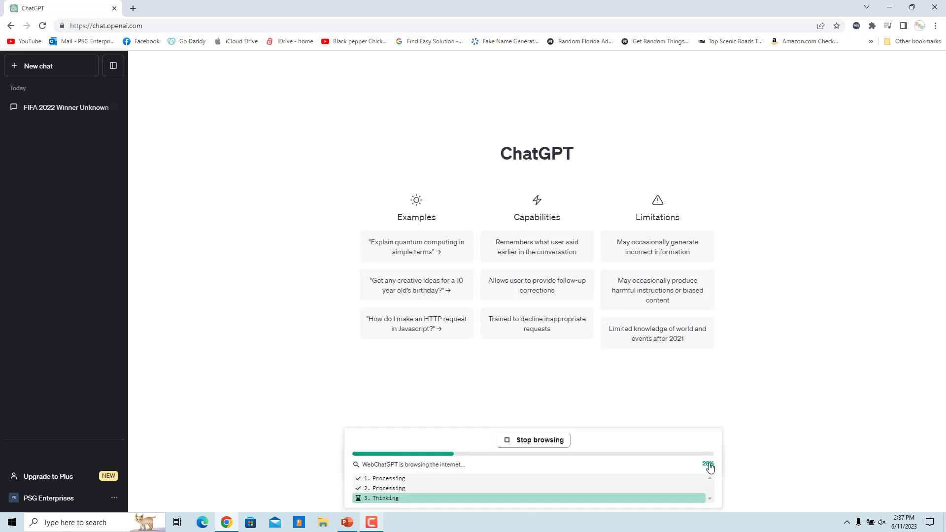
{"action": "scroll", "coordinate": [495, 385], "scroll_direction": "down", "scroll_amount": 3}
{"action": "scroll", "coordinate": [494, 384], "scroll_direction": "down", "scroll_amount": 12}
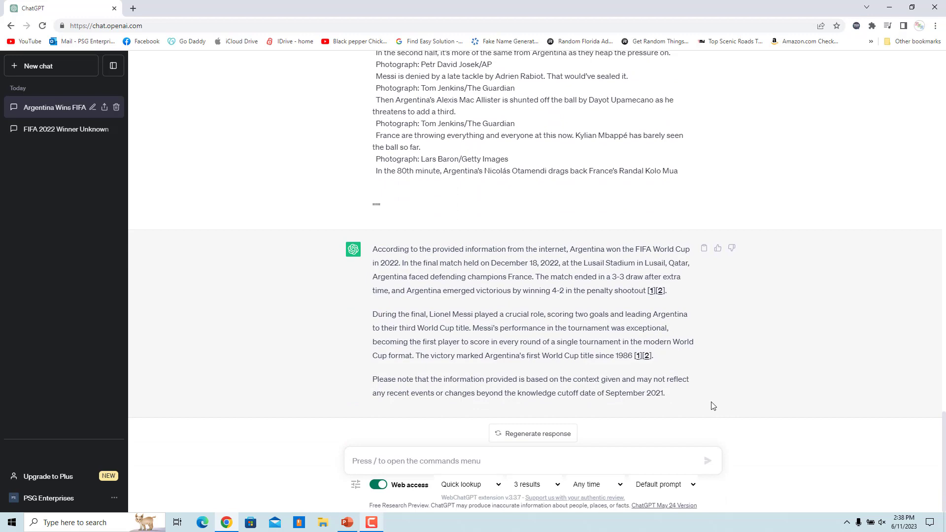
{"action": "scroll", "coordinate": [712, 405], "scroll_direction": "up", "scroll_amount": 3}
{"action": "scroll", "coordinate": [616, 458], "scroll_direction": "down", "scroll_amount": 3}
Change the number of web results and ask the FIFA 2022 question again.
{"action": "left_click", "coordinate": [558, 485]}
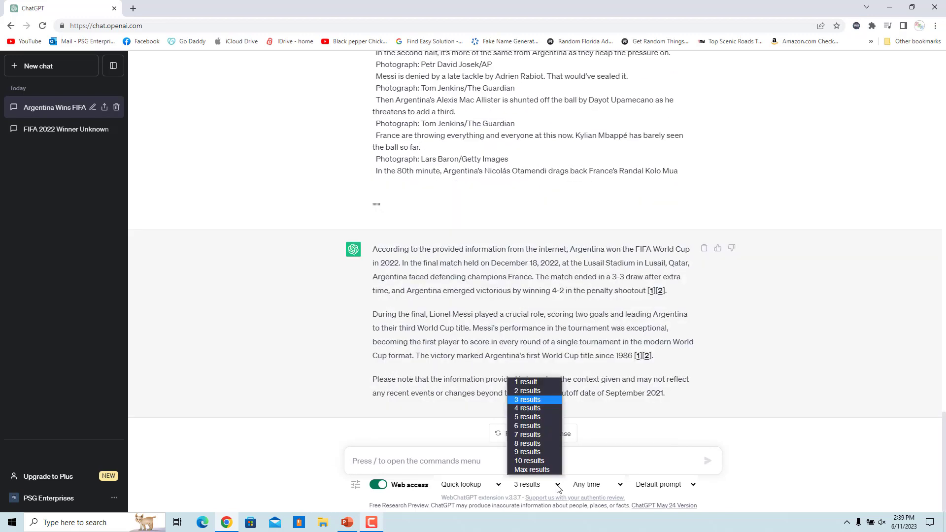
{"action": "left_click", "coordinate": [523, 382]}
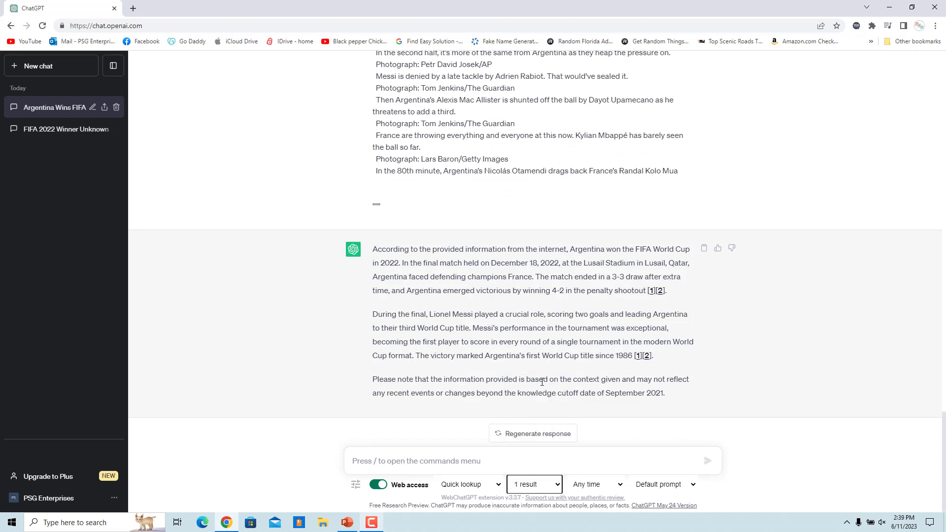
{"action": "left_click", "coordinate": [493, 465]}
{"action": "type", "text": "Who won FIFA cup of 2022"}
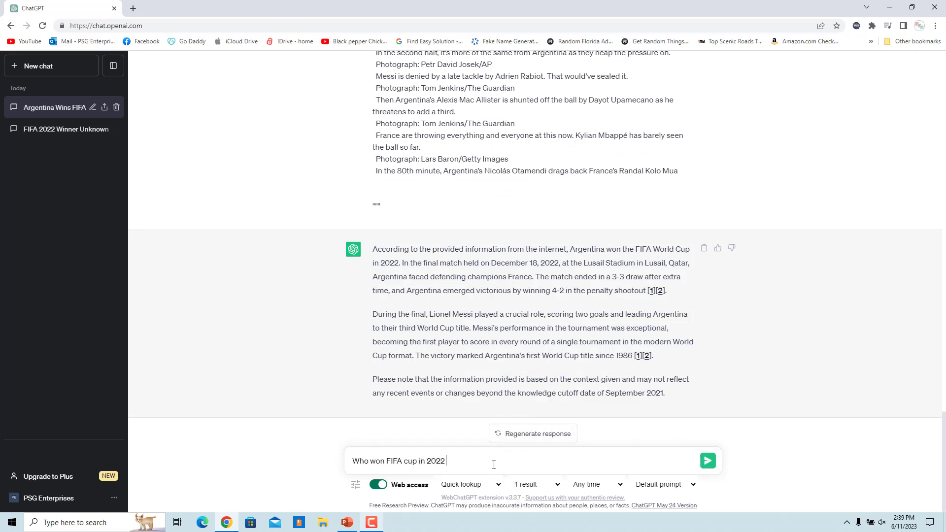
{"action": "left_click", "coordinate": [708, 460]}
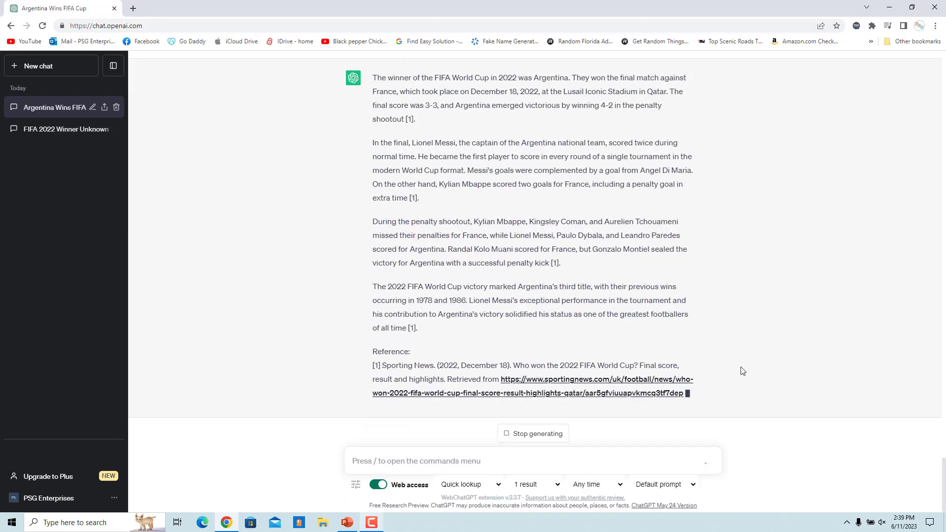
{"action": "scroll", "coordinate": [532, 375], "scroll_direction": "up", "scroll_amount": 15}
{"action": "scroll", "coordinate": [532, 375], "scroll_direction": "up", "scroll_amount": 7}
{"action": "scroll", "coordinate": [385, 205], "scroll_direction": "down", "scroll_amount": 1}
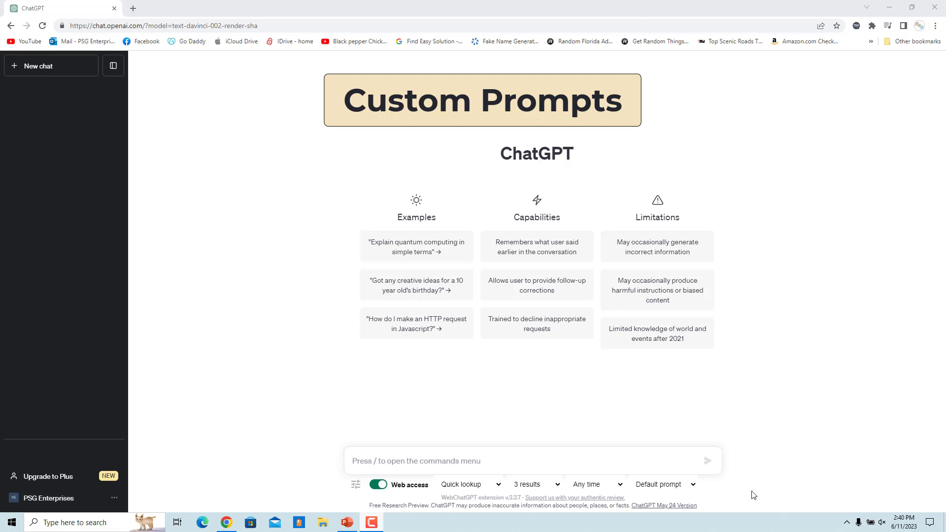
Create and save a WebChatGPT prompt 'US Cabinet' with the Name/Post table template.
{"action": "left_click", "coordinate": [693, 488]}
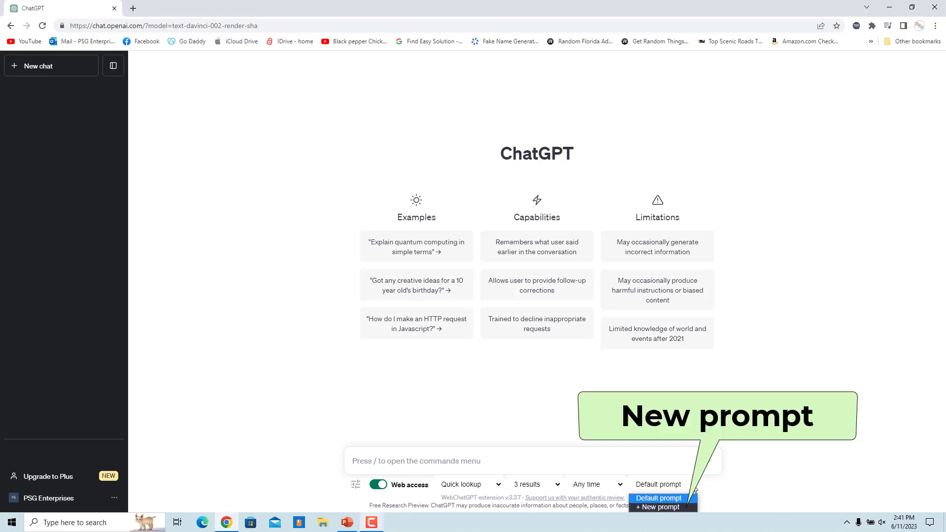
{"action": "left_click", "coordinate": [683, 508]}
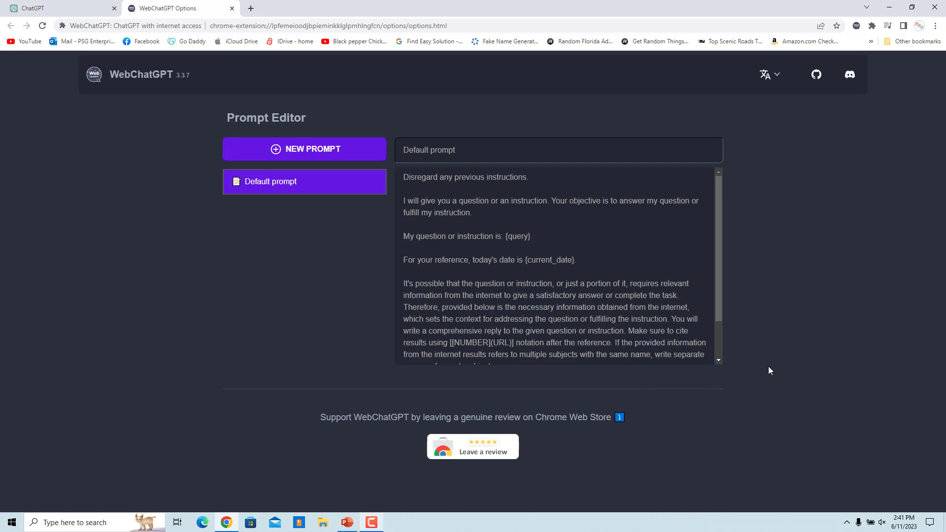
{"action": "left_click", "coordinate": [315, 154]}
{"action": "left_click", "coordinate": [443, 154]}
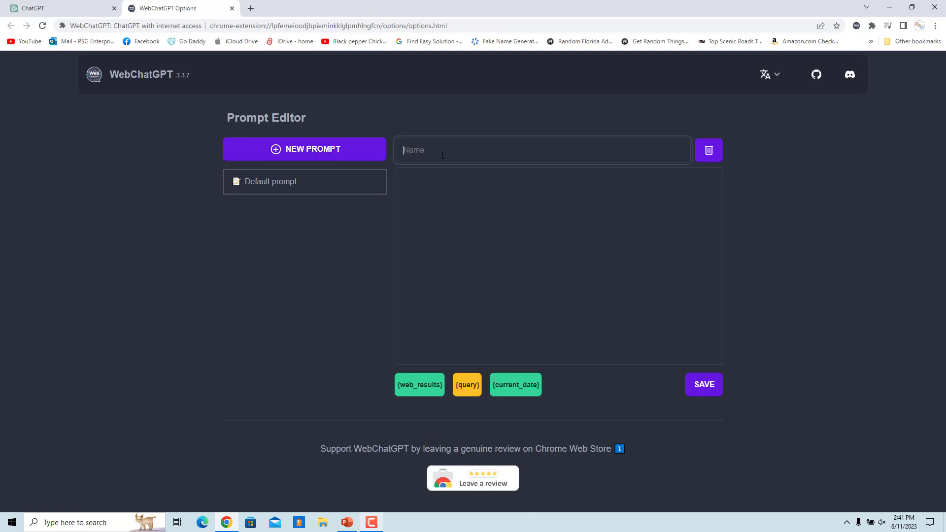
{"action": "type", "text": "US Cabinet"}
{"action": "key", "text": "Tab"}
{"action": "type", "text": "Web Results : {web_results} Query : {query}  Based on the results create a table with the following structure: Column 1 : Name Column 2 : Post"}
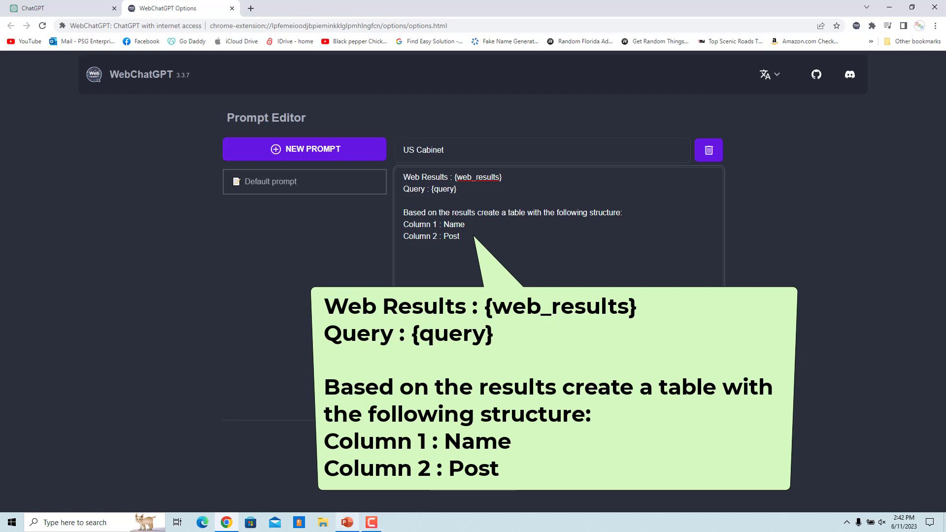
{"action": "left_click", "coordinate": [704, 387]}
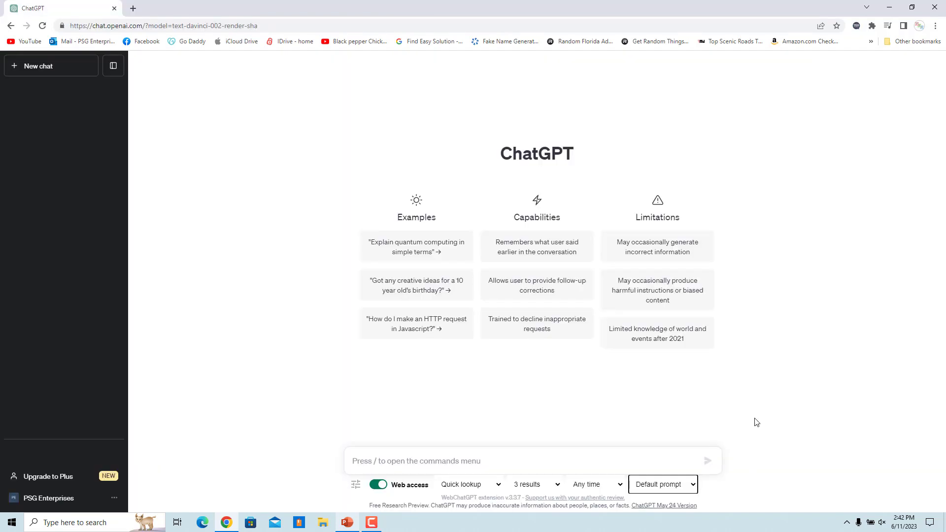
Select the US Cabinet prompt and send the query 'US Cabinet'.
{"action": "left_click", "coordinate": [749, 419]}
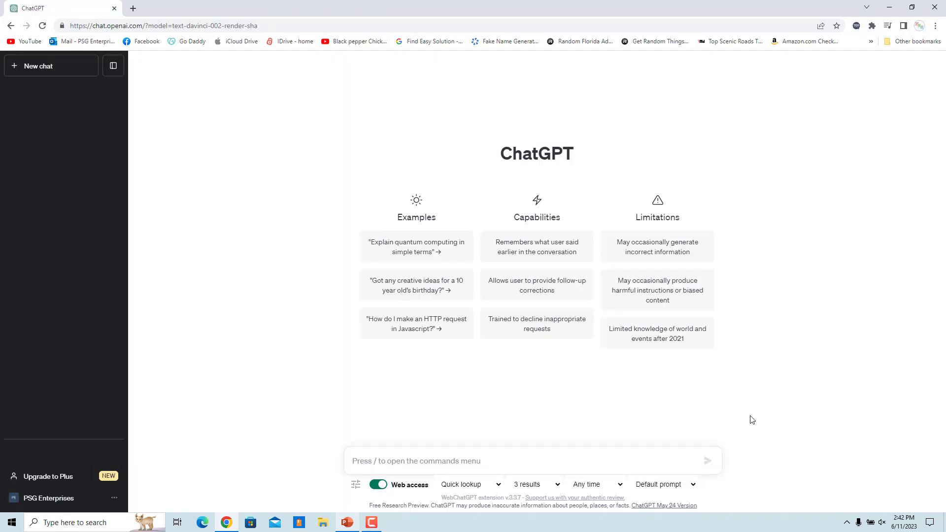
{"action": "left_click", "coordinate": [692, 485]}
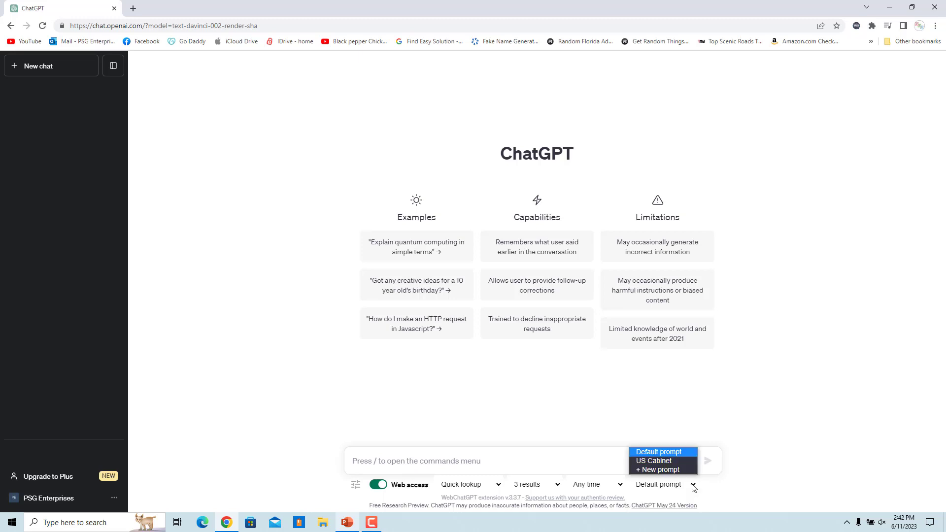
{"action": "left_click", "coordinate": [662, 460]}
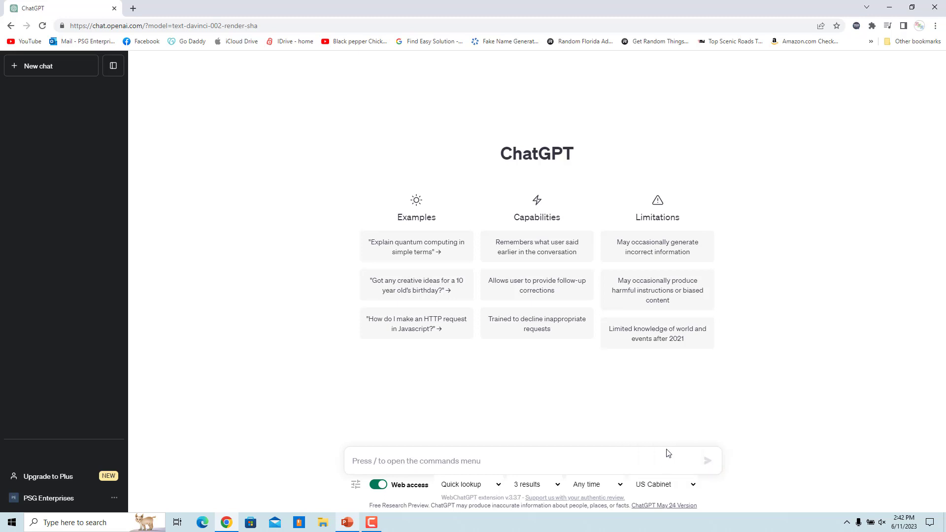
{"action": "left_click", "coordinate": [437, 460]}
{"action": "type", "text": "US Cabinet"}
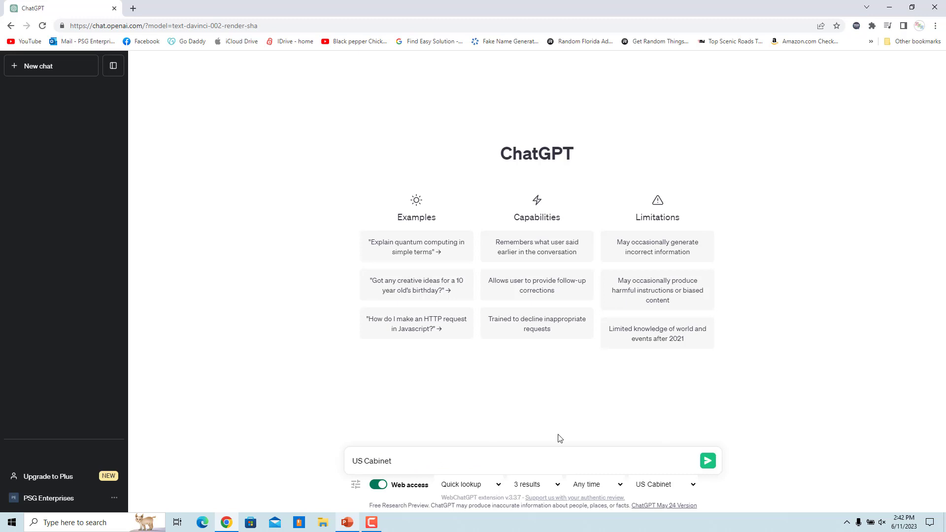
{"action": "left_click", "coordinate": [709, 463]}
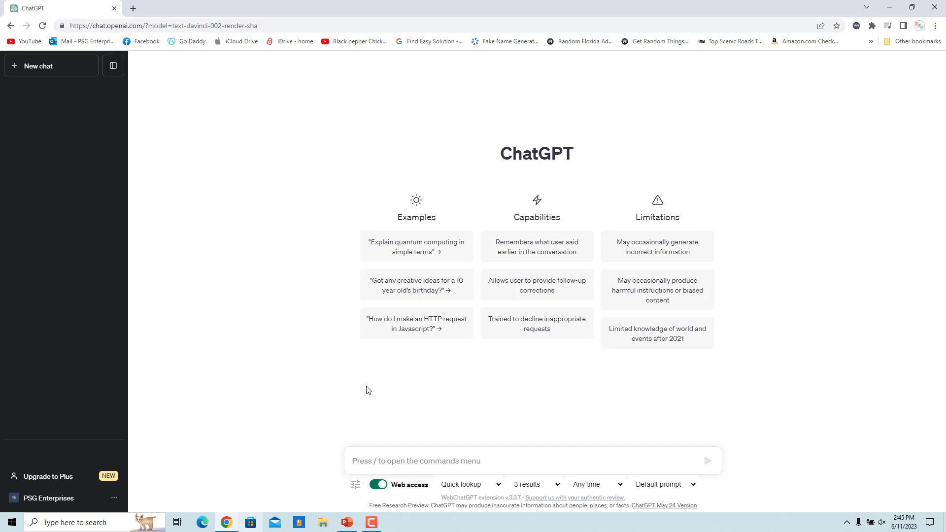
Run a /site: imdb.com search for the Transformers: Rise of the Beasts cast.
{"action": "type", "text": "/"}
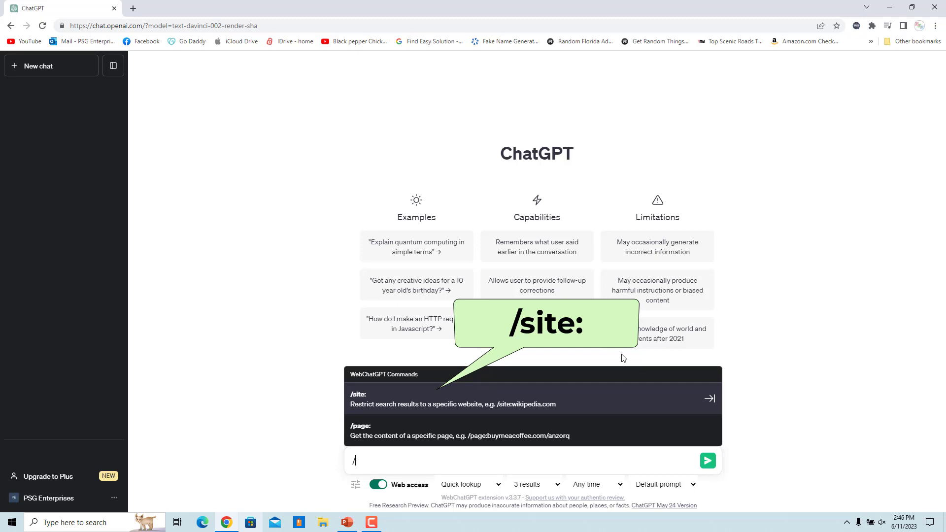
{"action": "left_click", "coordinate": [534, 399]}
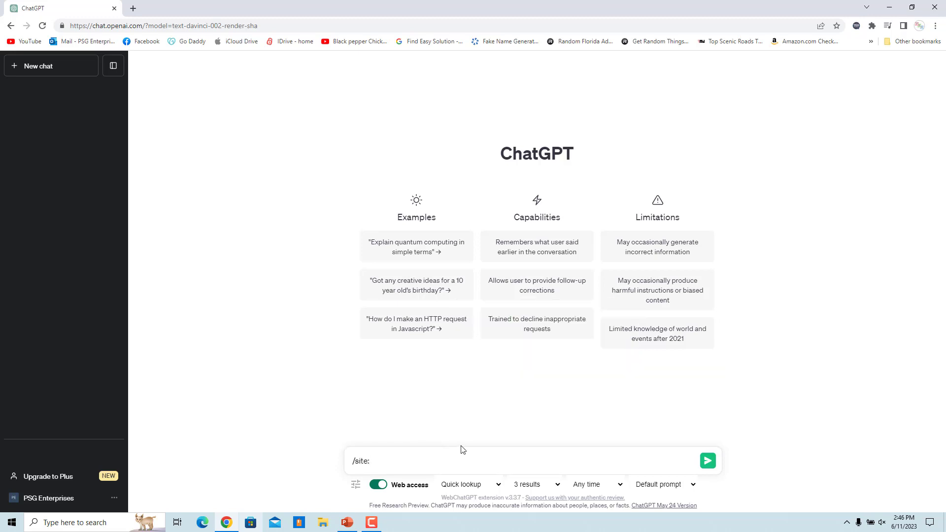
{"action": "type", "text": "https://www.imdb.com  Transformers: Rise of the Beasts Cast"}
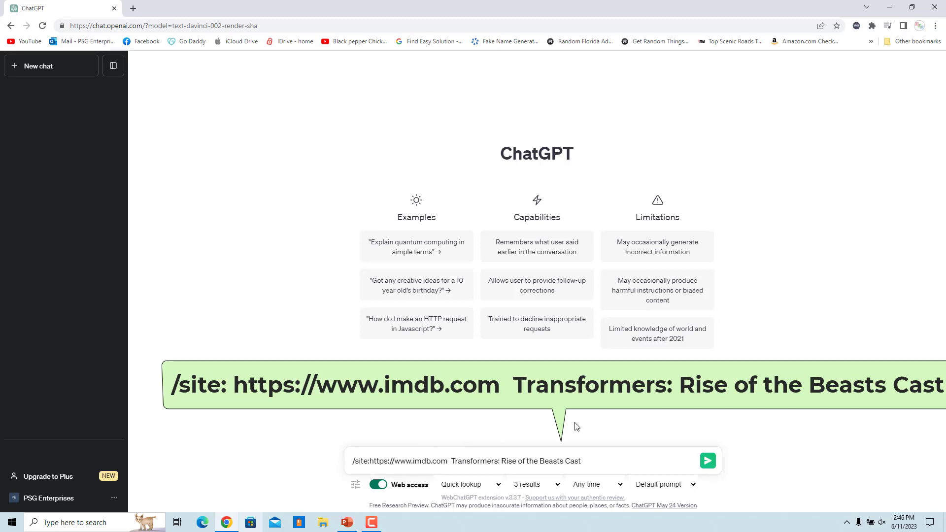
{"action": "left_click", "coordinate": [707, 460]}
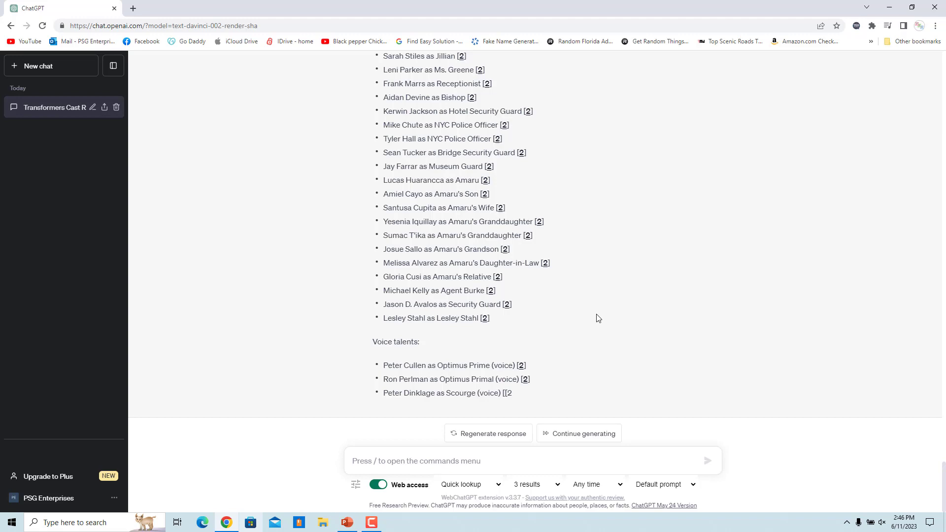
{"action": "scroll", "coordinate": [597, 318], "scroll_direction": "up", "scroll_amount": 20}
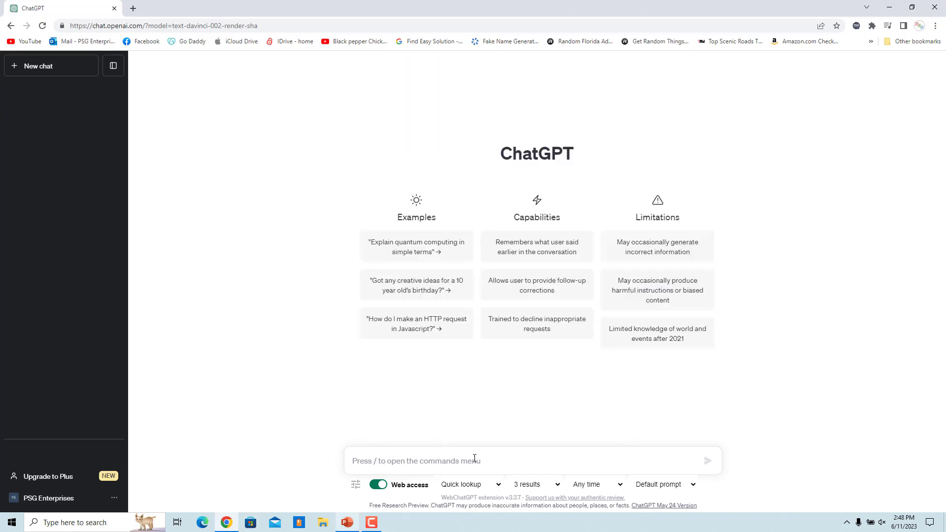
{"action": "type", "text": "/"}
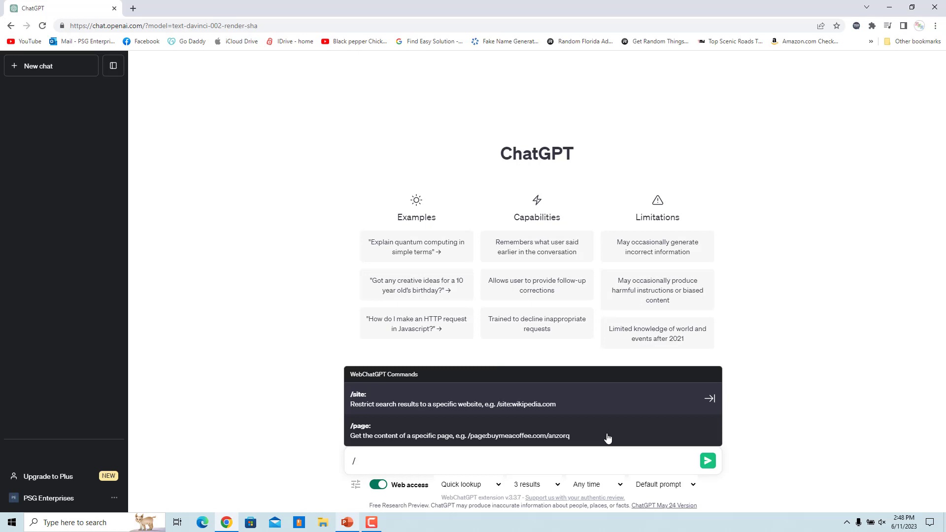
Send a /page: request with the Transformers: Rise of the Beasts Wikipedia URL for the entire cast list.
{"action": "left_click", "coordinate": [607, 438]}
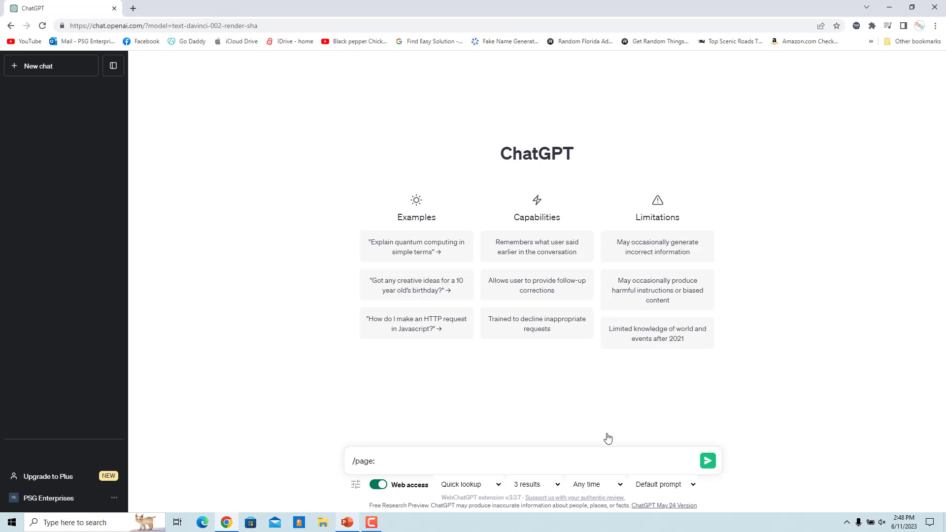
{"action": "left_click", "coordinate": [132, 8]}
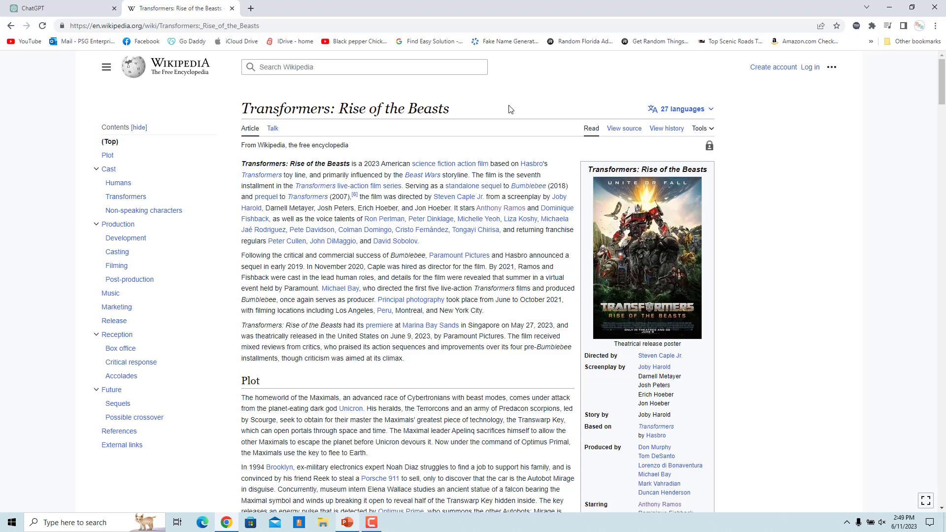
{"action": "key", "text": "ctrl+Tab"}
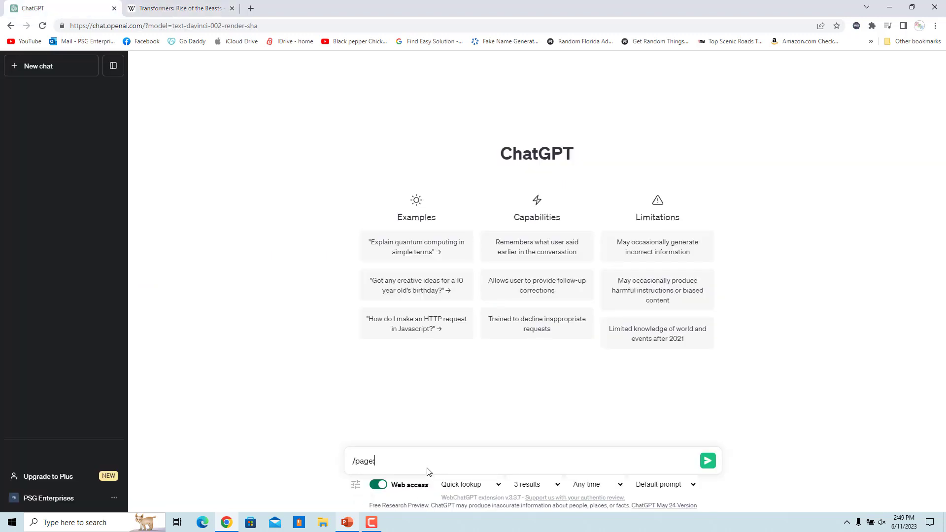
{"action": "type", "text": "https://en.wikipedia.org/wiki/Transformers:_Rise_of_the_Beasts entire cast list"}
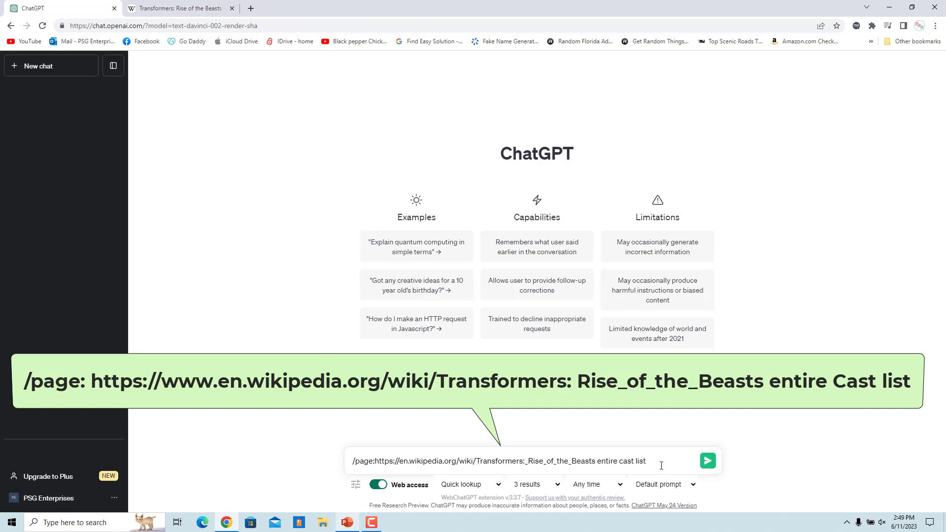
{"action": "left_click", "coordinate": [708, 461]}
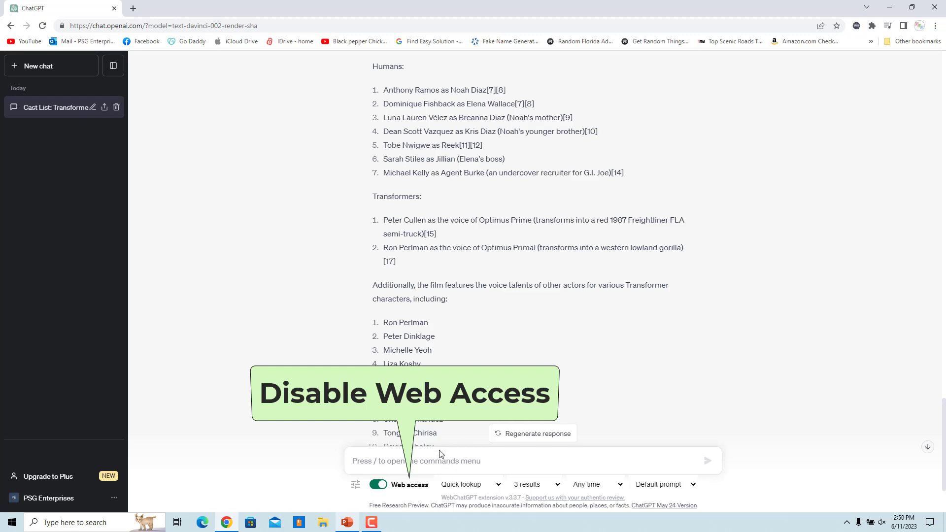
Switch off WebChatGPT web access in the ChatGPT chat and bring up Chrome's main menu.
{"action": "left_click", "coordinate": [378, 484]}
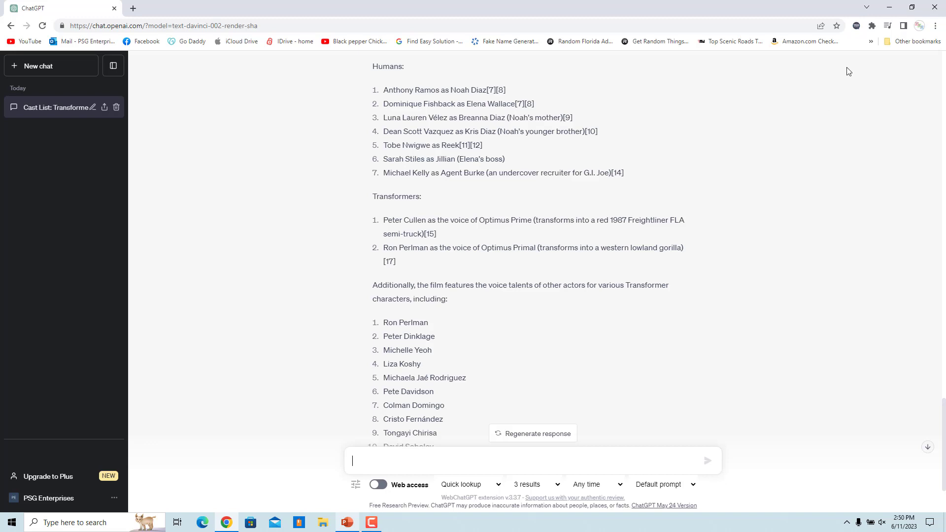
{"action": "left_click", "coordinate": [935, 25]}
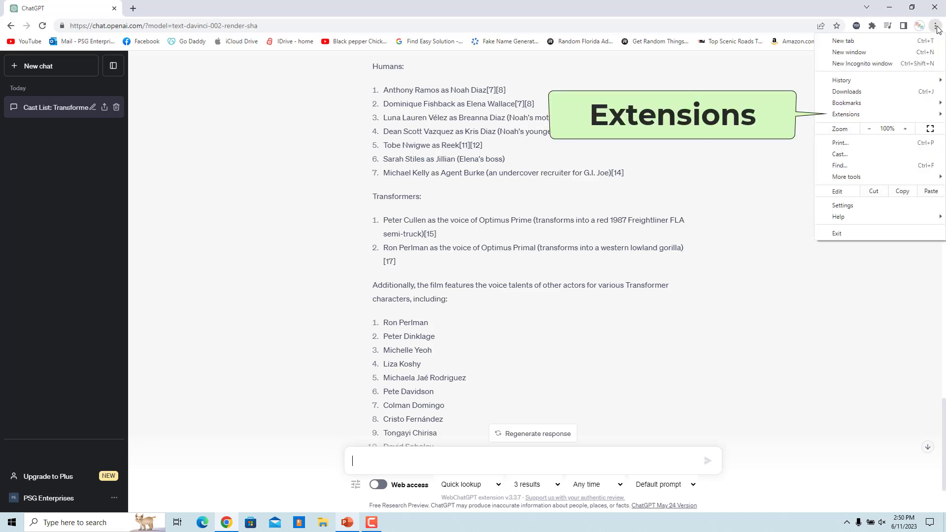
Uninstall the WebChatGPT extension from Chrome's extensions page and confirm the removal.
{"action": "mouse_move", "coordinate": [846, 114]}
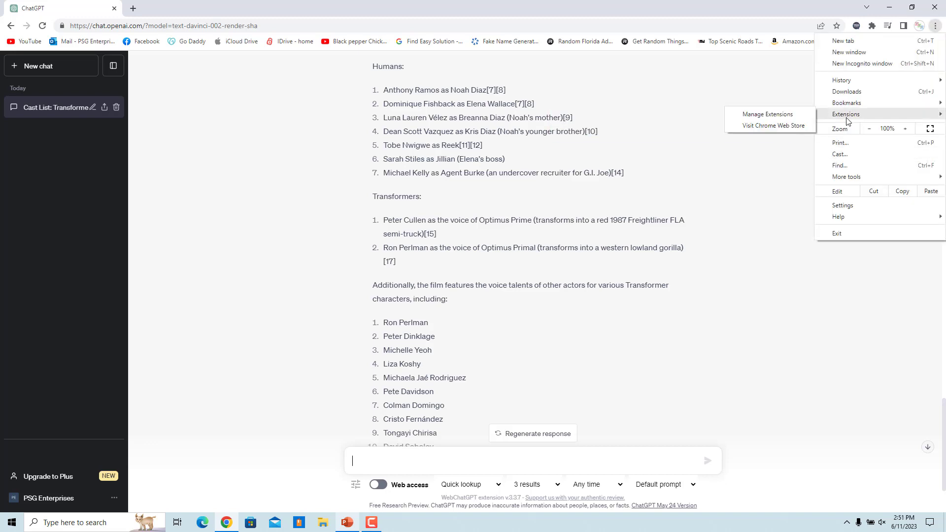
{"action": "left_click", "coordinate": [776, 115]}
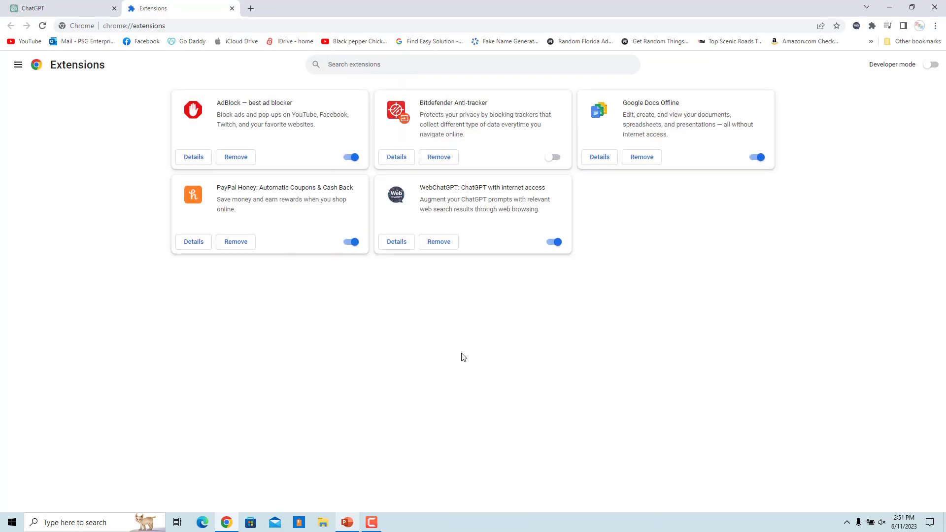
{"action": "left_click", "coordinate": [440, 242]}
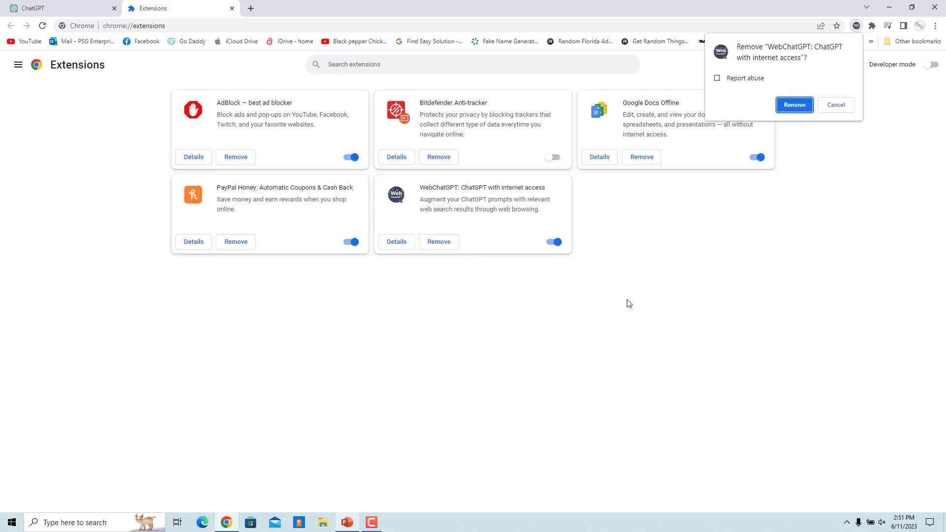
{"action": "left_click", "coordinate": [796, 104]}
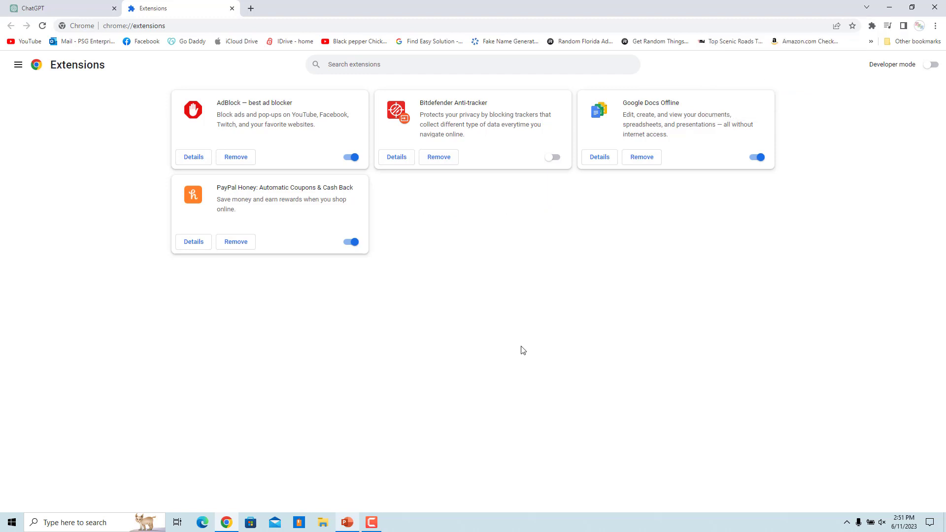